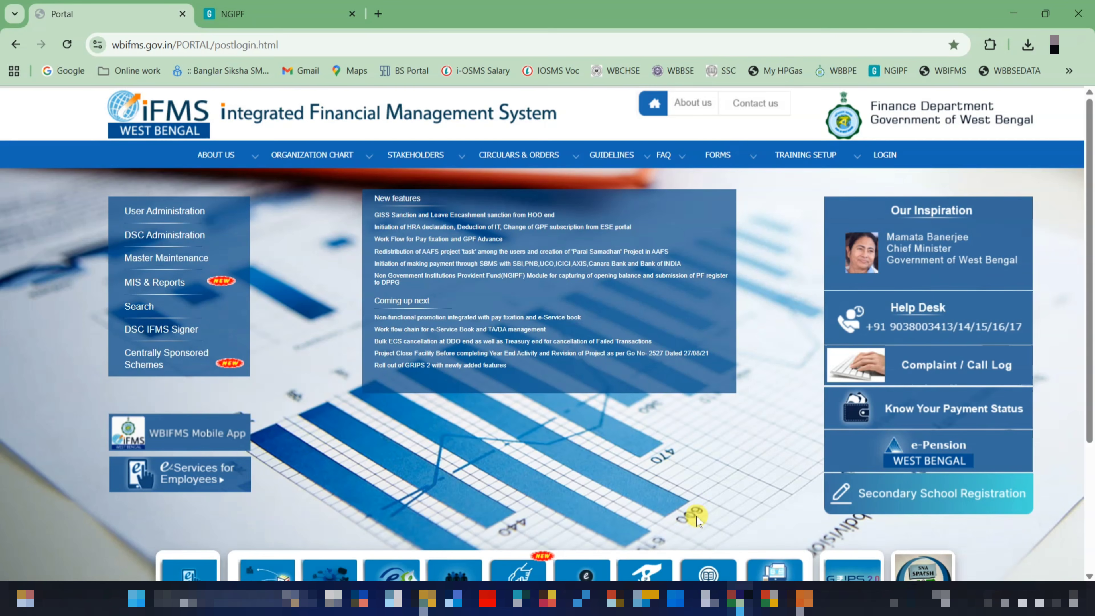
Step: Open the NGIPF login page from the IFMS portal and log in to the account
scroll(698, 522, "down", 4)
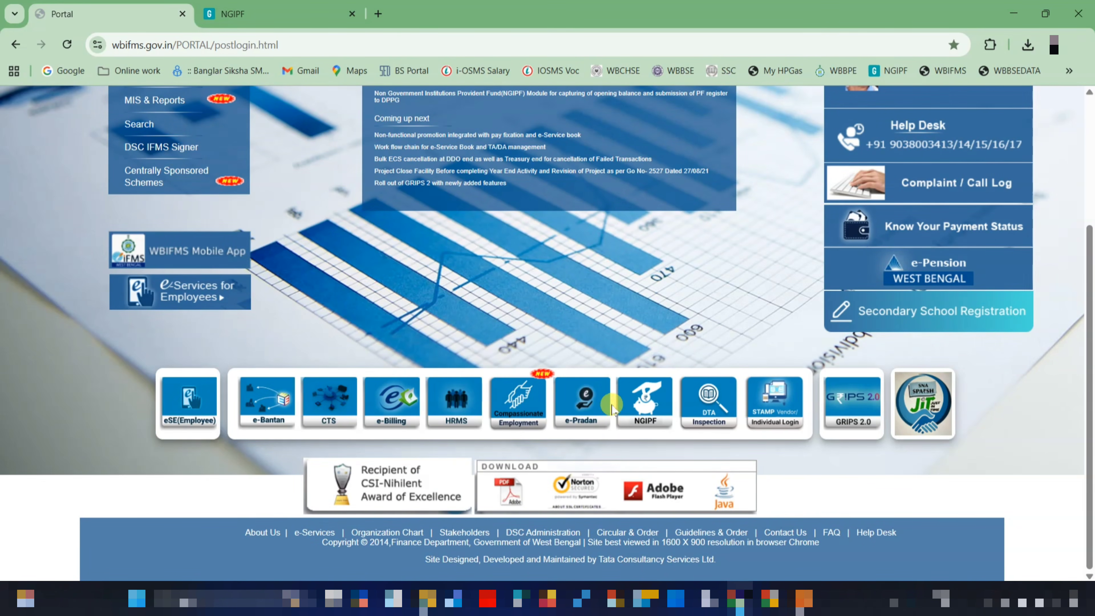
left_click(642, 412)
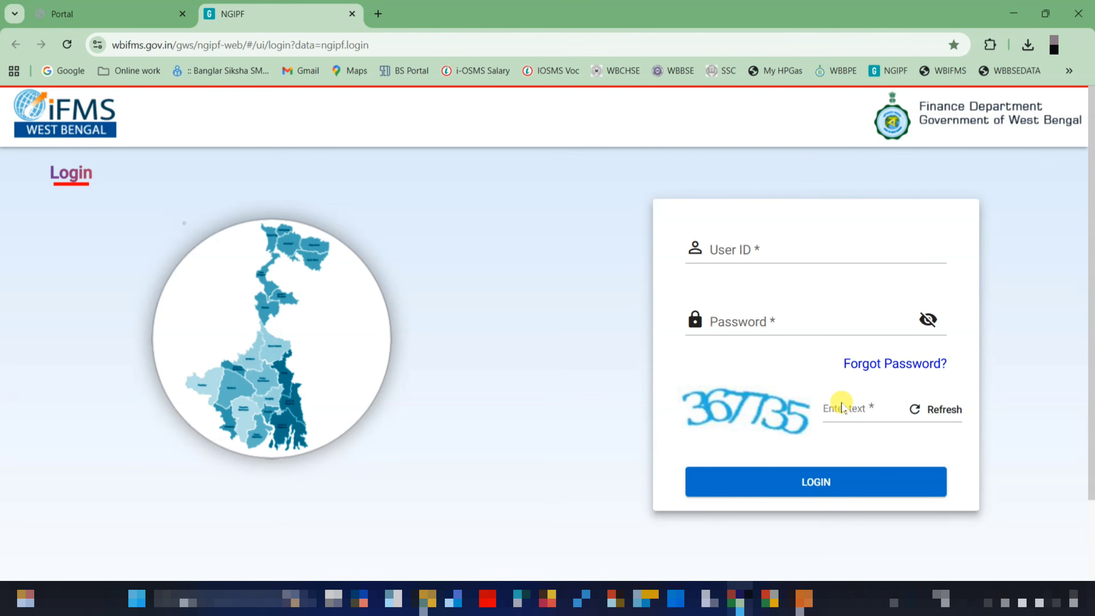
left_click(823, 482)
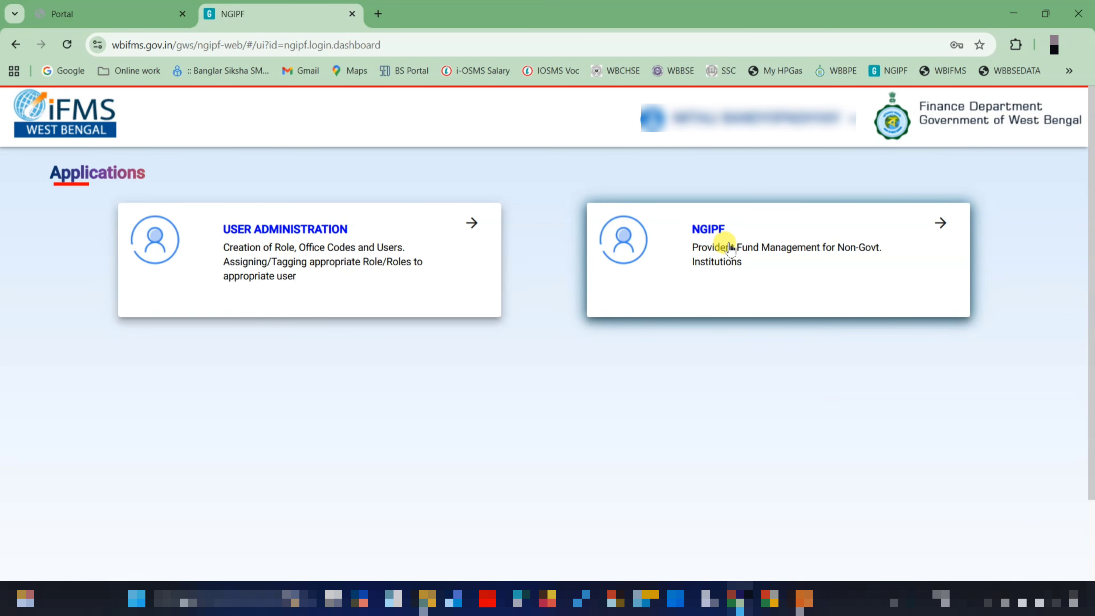
Step: In NGIPF Workflow-Management, add a new workflow for Own Office with the Advance Processing functionality
left_click(720, 243)
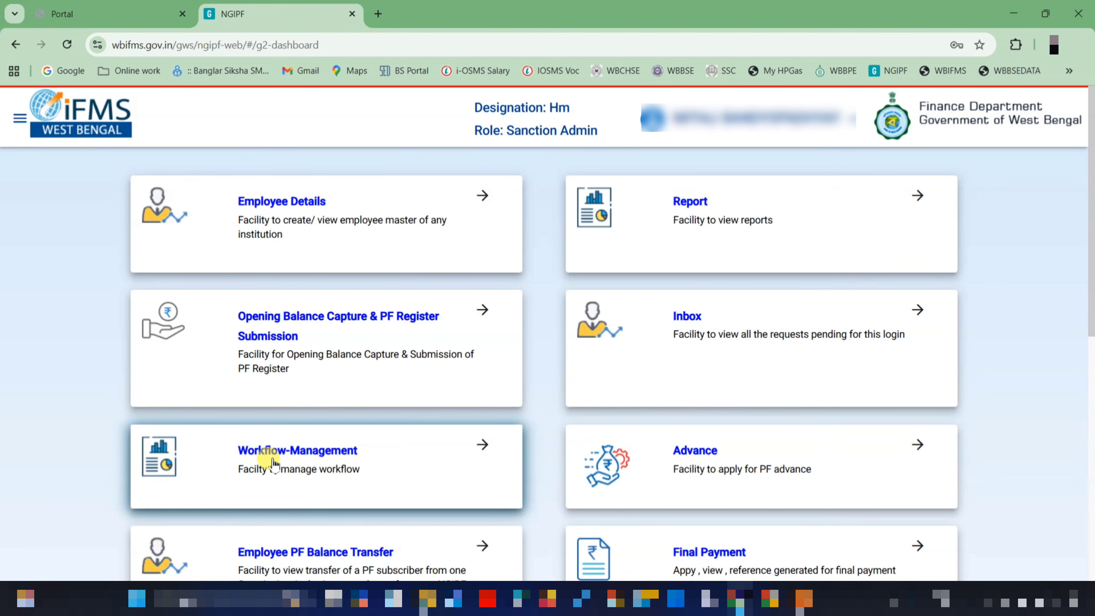
left_click(311, 458)
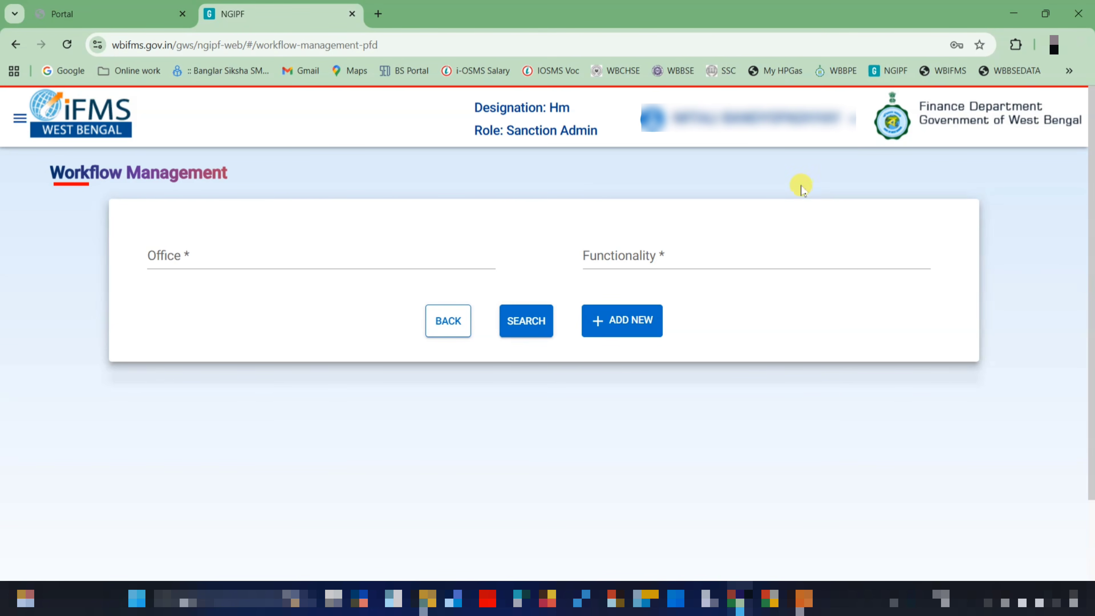
left_click(221, 262)
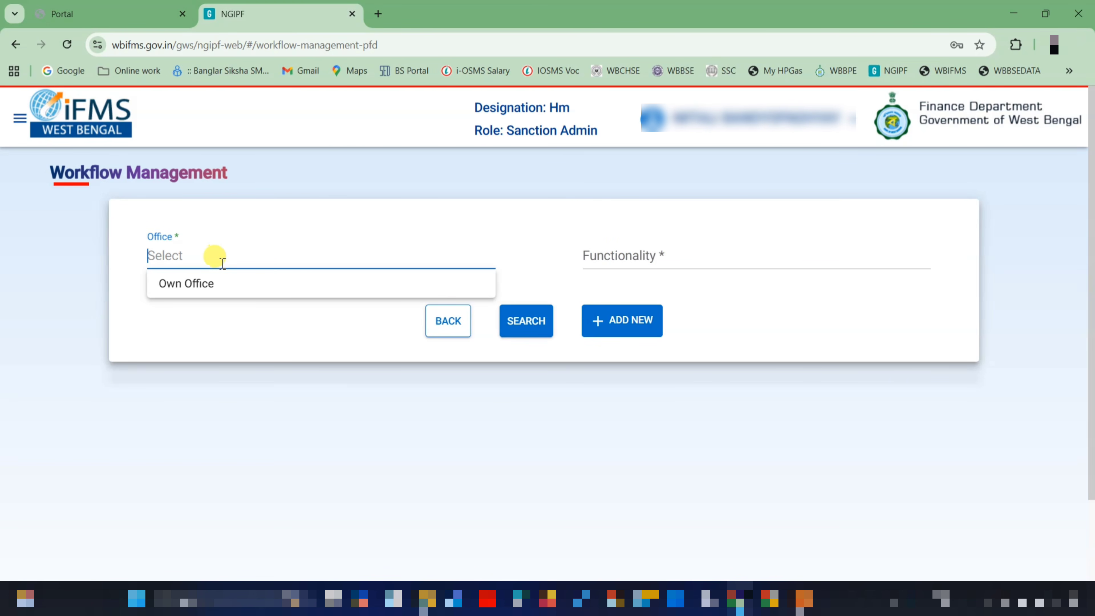
left_click(216, 292)
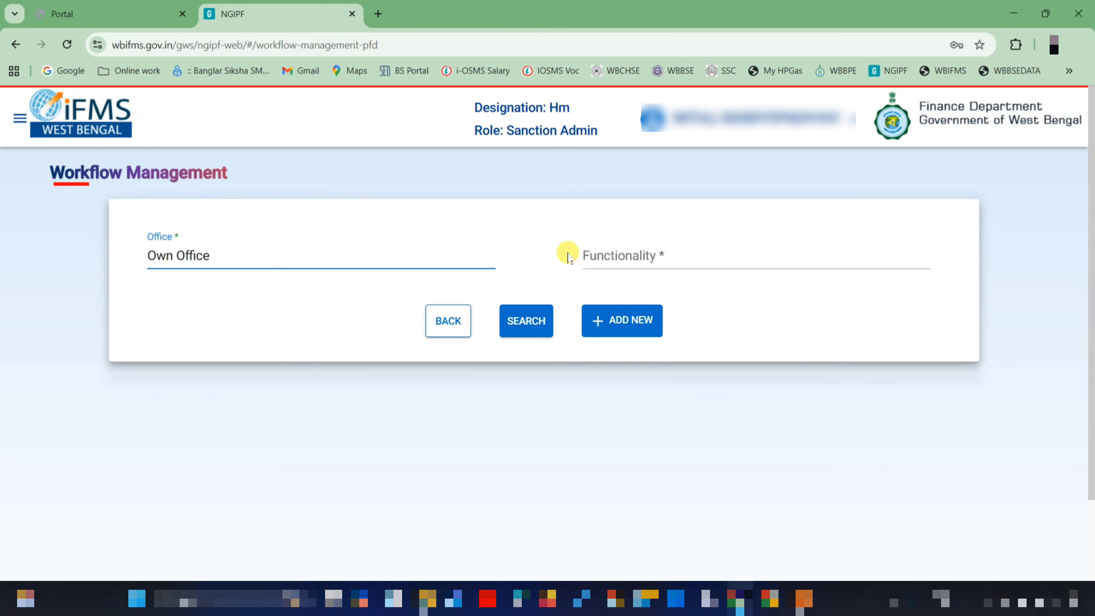
left_click(698, 256)
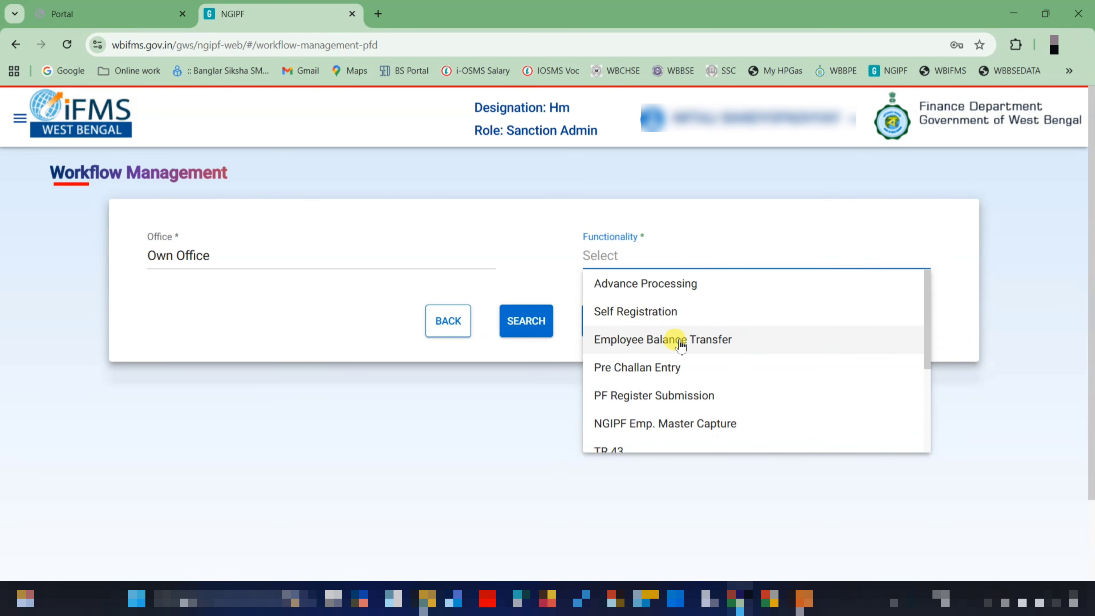
scroll(681, 344, "down", 3)
scroll(642, 362, "up", 3)
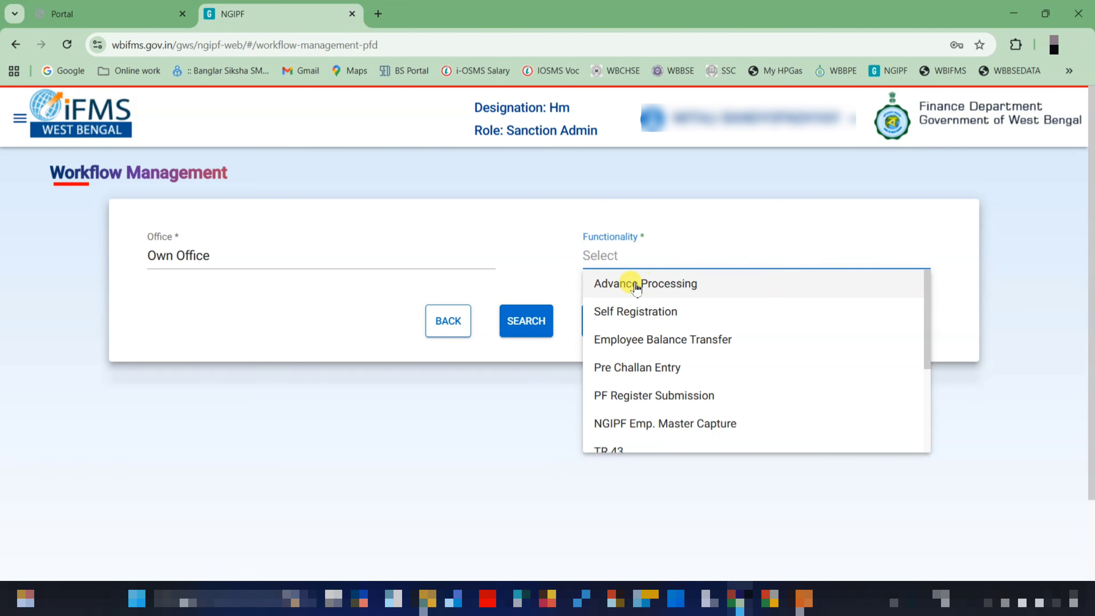
left_click(662, 288)
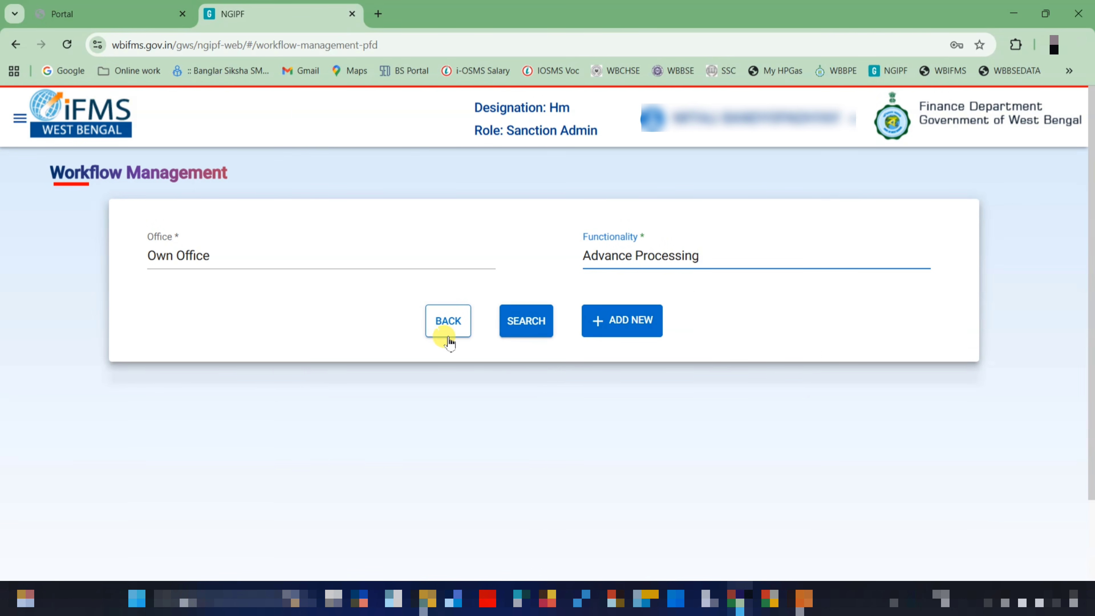
left_click(618, 329)
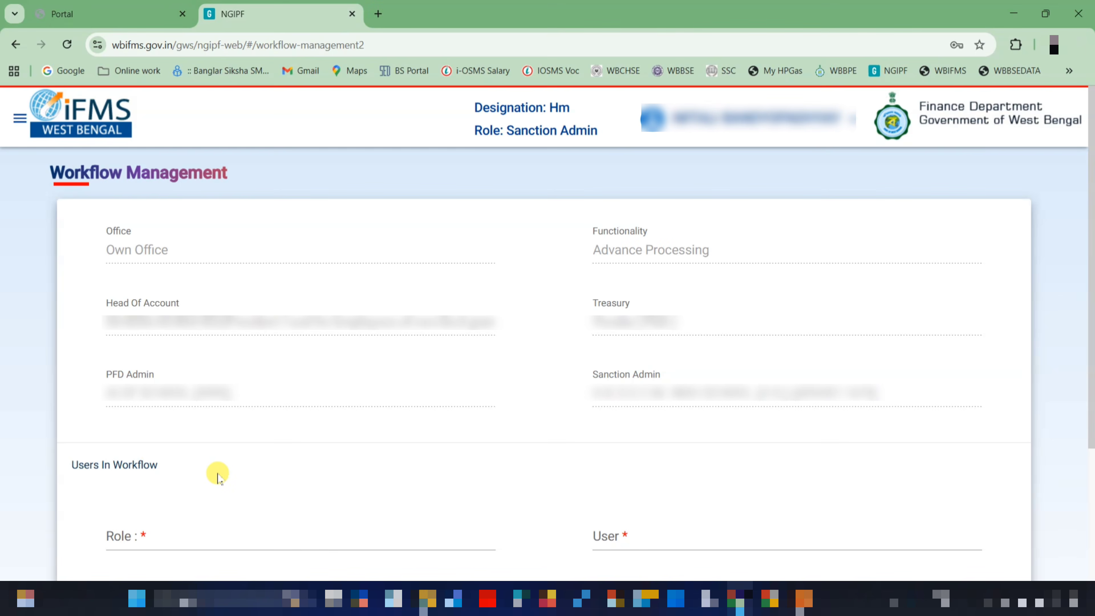
Step: Assign the Sanction Admin role and its listed user to the Advance Processing workflow, and save and approve it
scroll(217, 473, "down", 4)
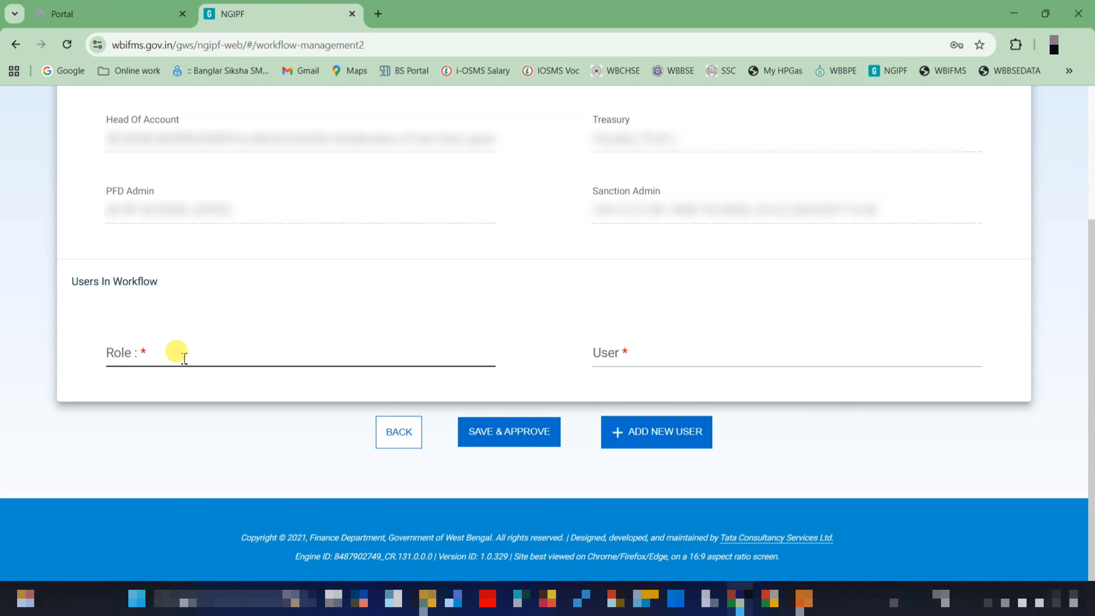
left_click(169, 357)
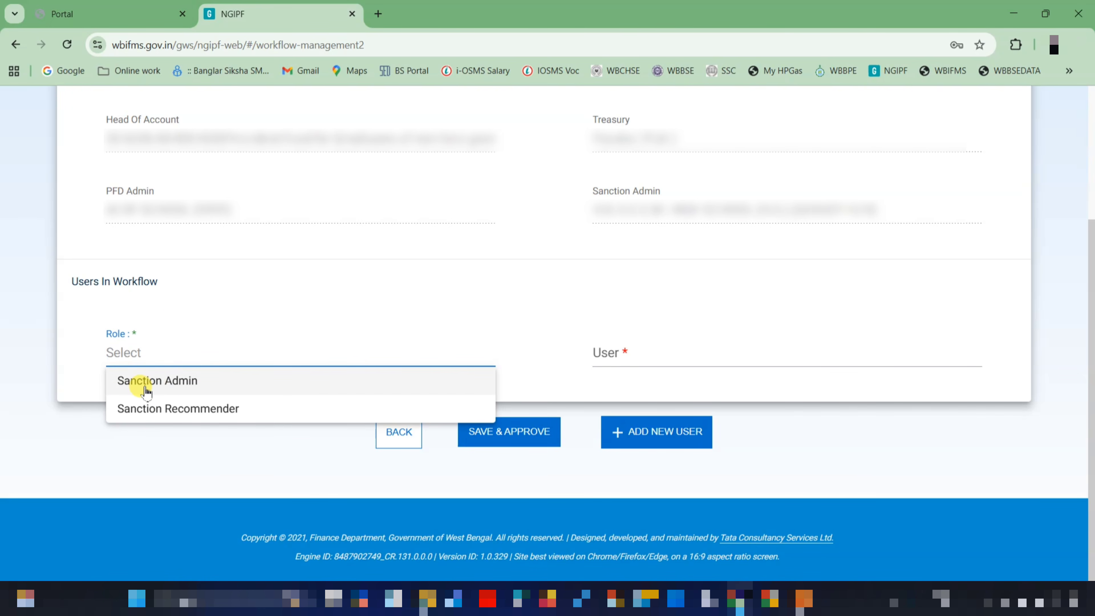
left_click(168, 384)
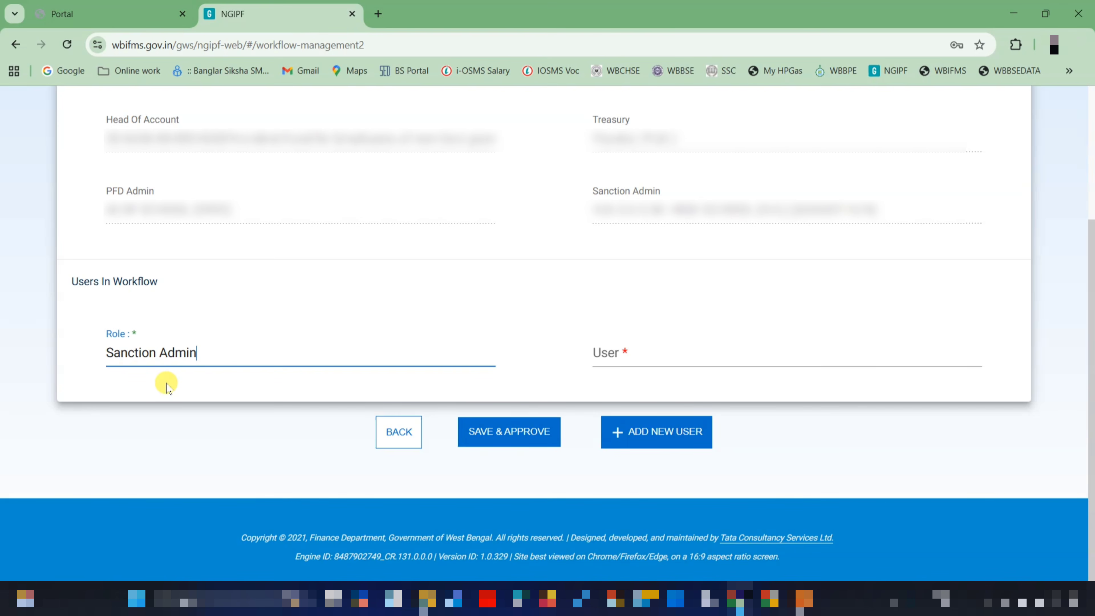
left_click(646, 354)
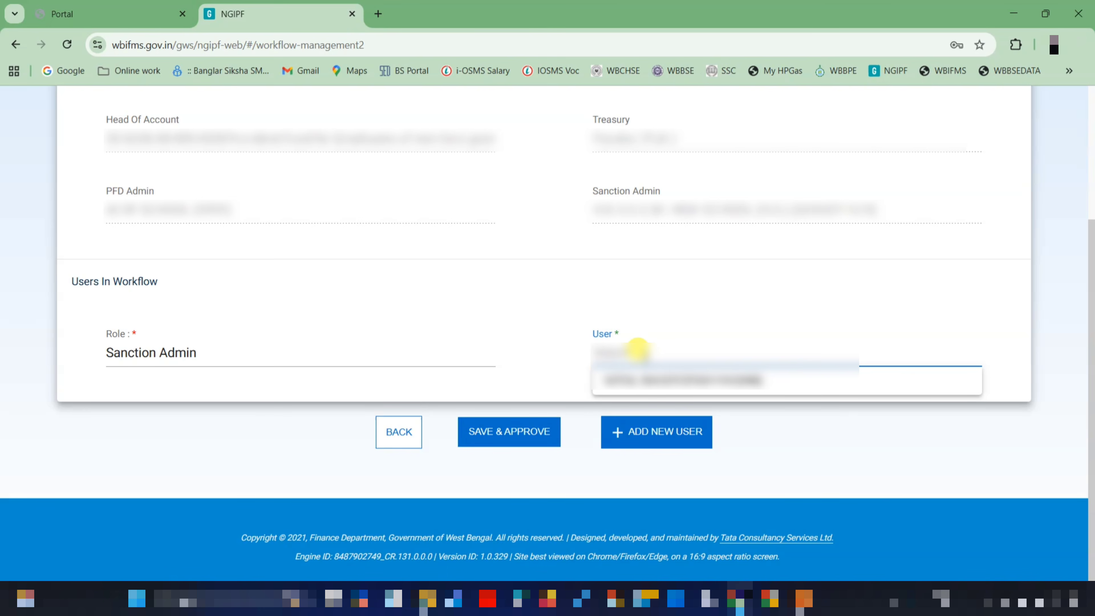
left_click(643, 391)
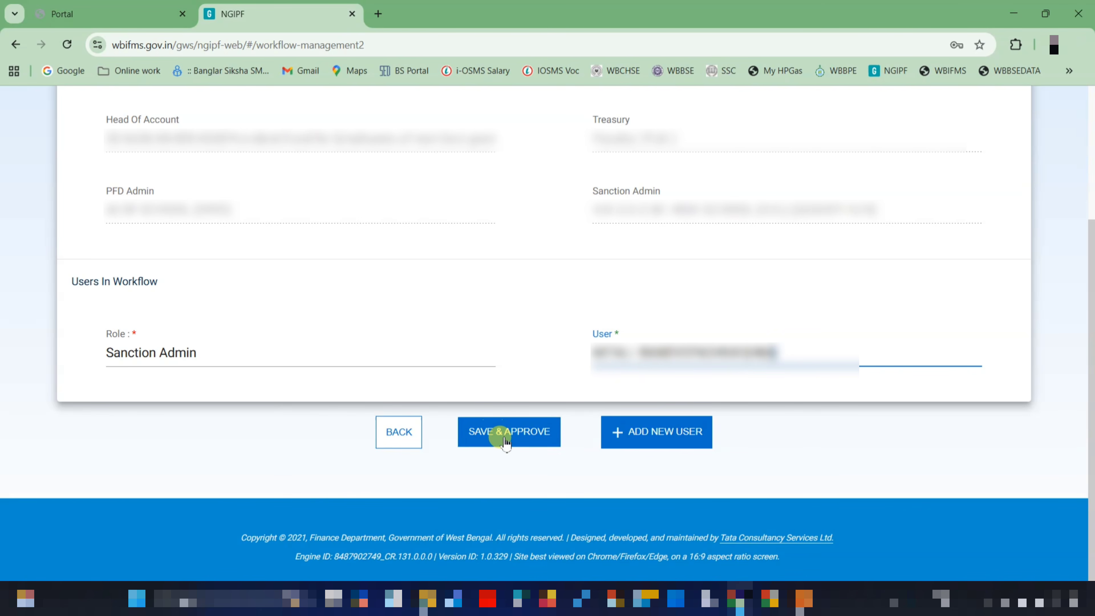
left_click(516, 433)
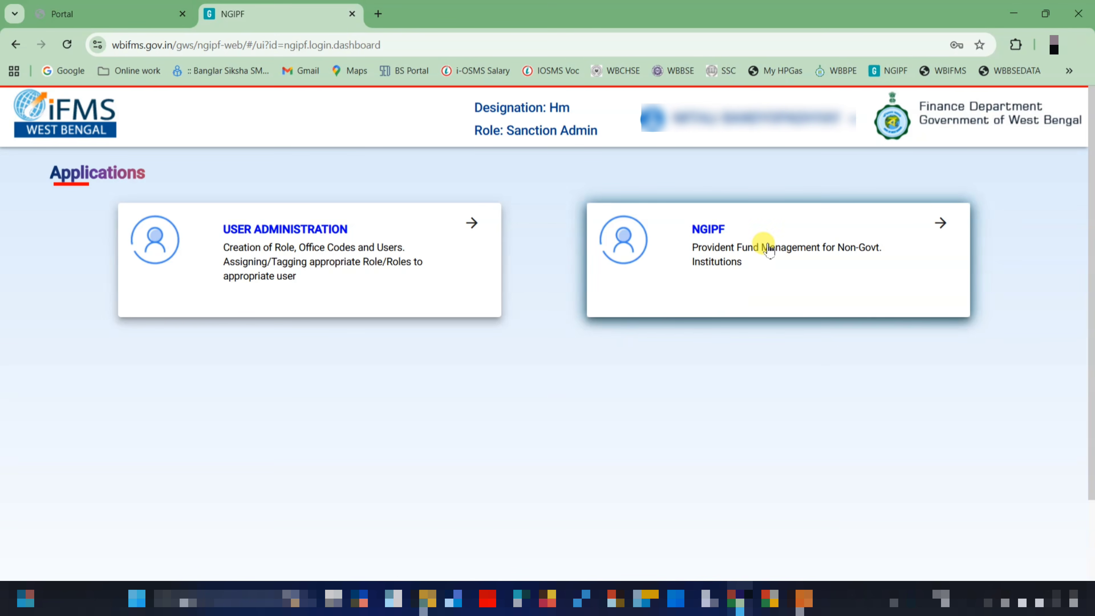
Step: Return to NGIPF Workflow-Management and add a new workflow for Own Office with the PF Final Payment functionality
left_click(739, 252)
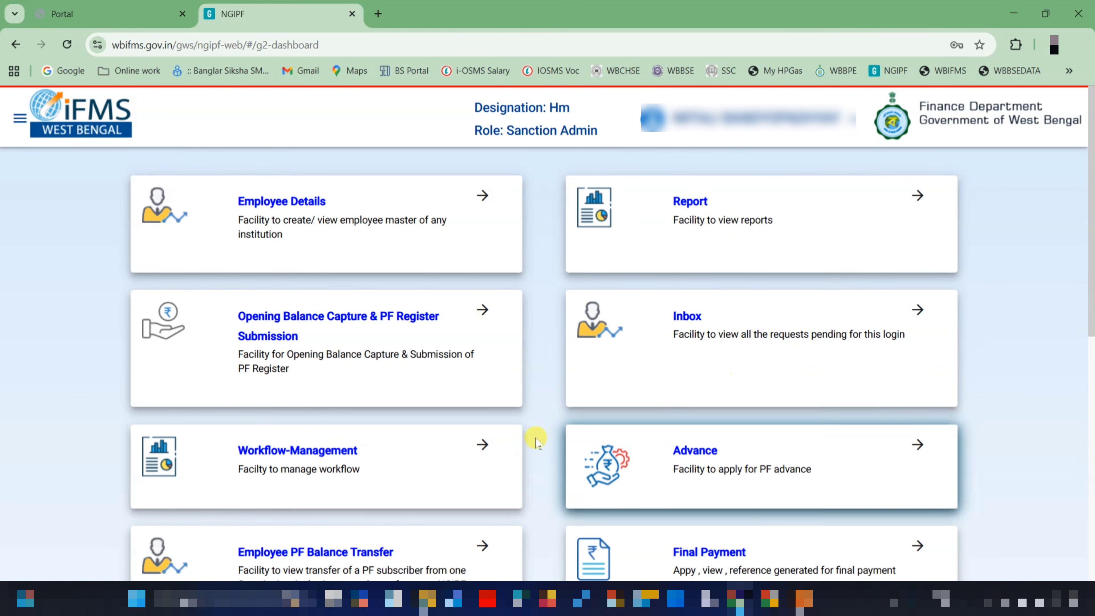
left_click(297, 463)
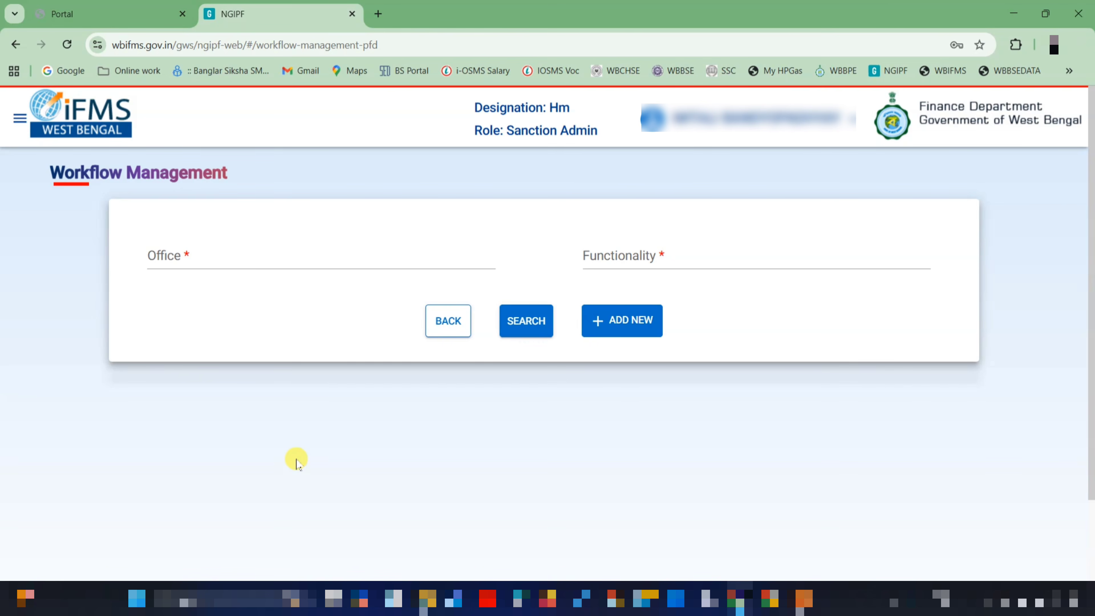
left_click(197, 257)
left_click(195, 285)
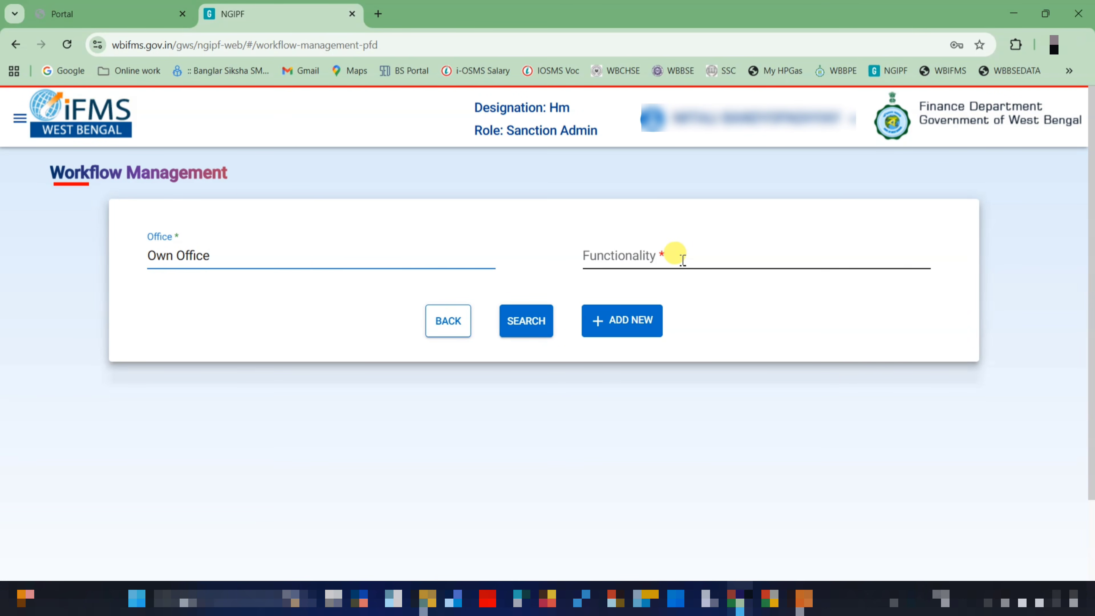
left_click(682, 258)
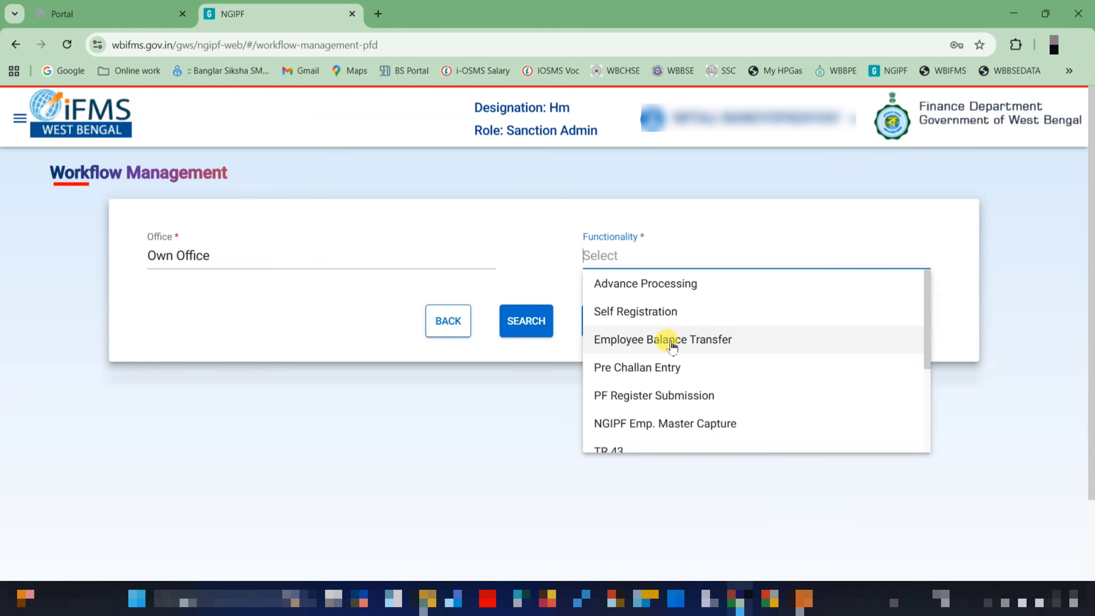
scroll(668, 343, "down", 3)
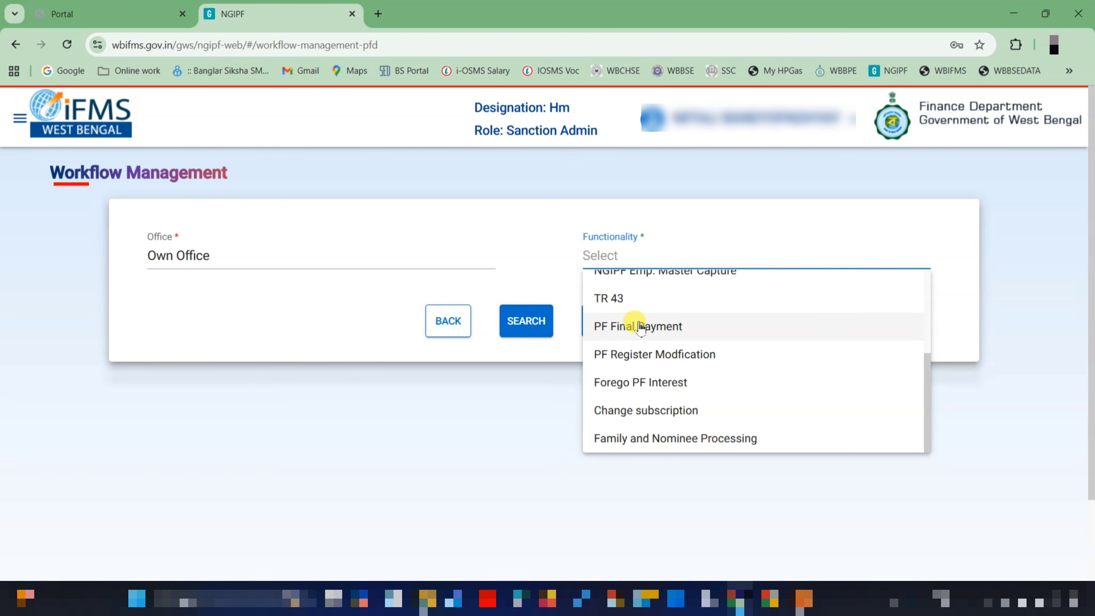
left_click(665, 328)
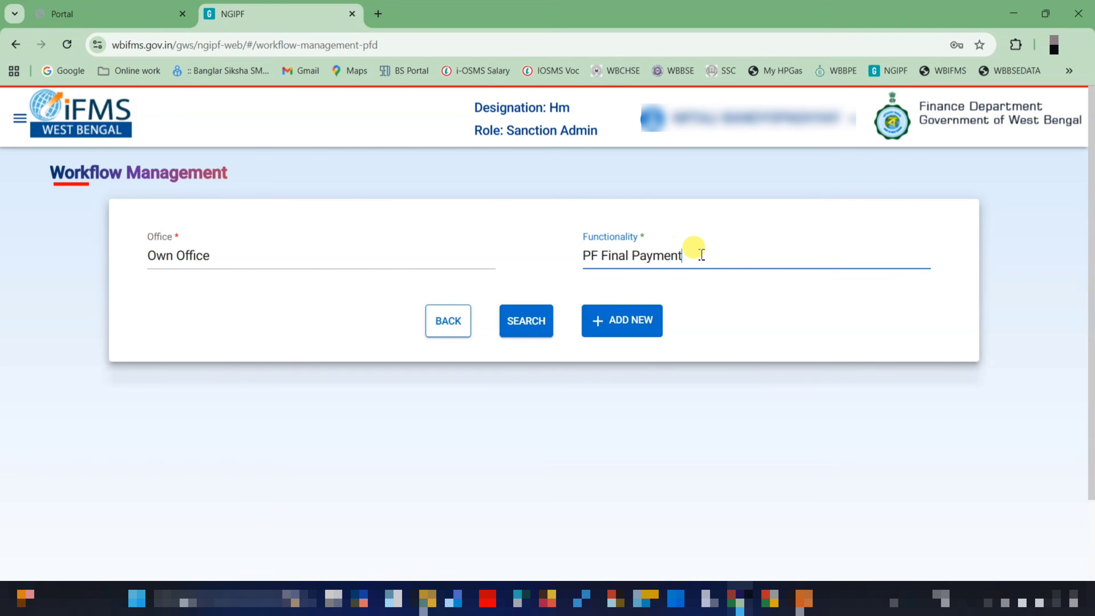
left_click(639, 326)
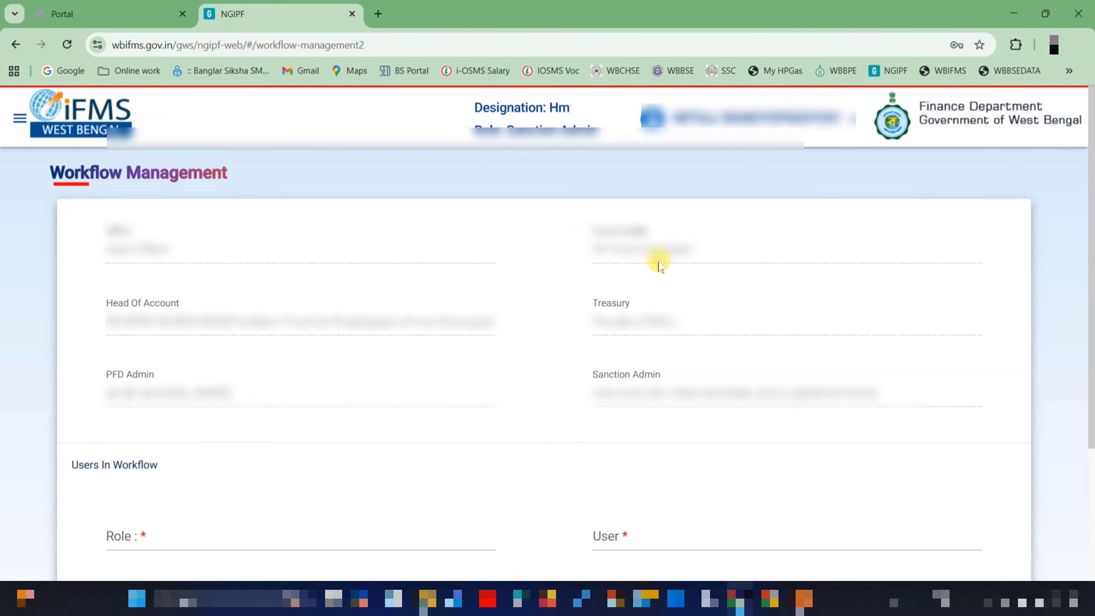
Step: Assign the Sanction Admin role and its listed user to the PF Final Payment workflow, and save and approve it
scroll(269, 289, "down", 5)
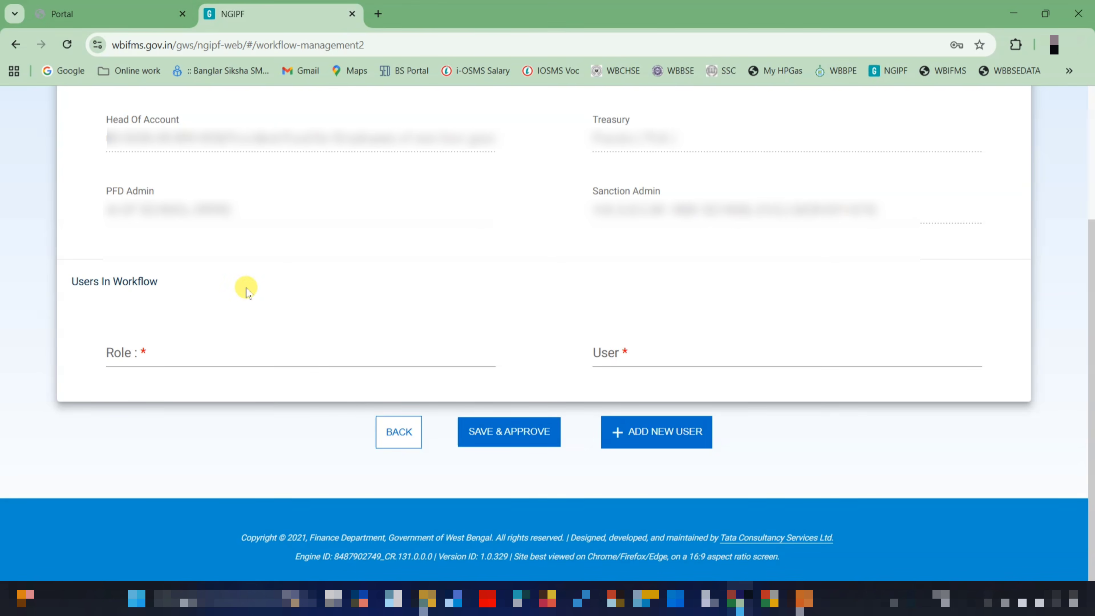
left_click(146, 350)
left_click(203, 351)
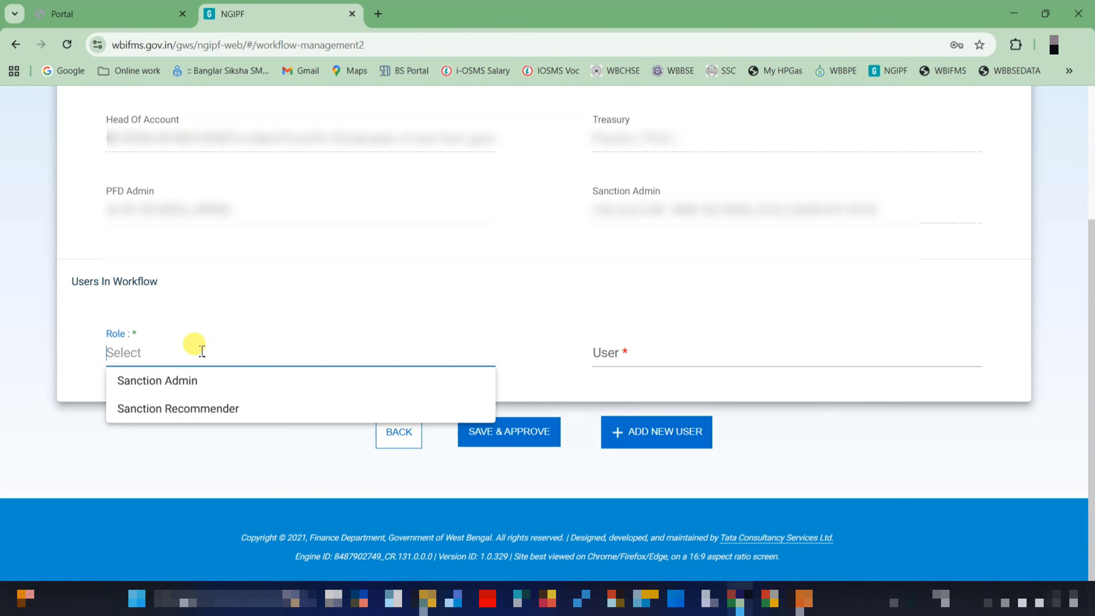
left_click(184, 381)
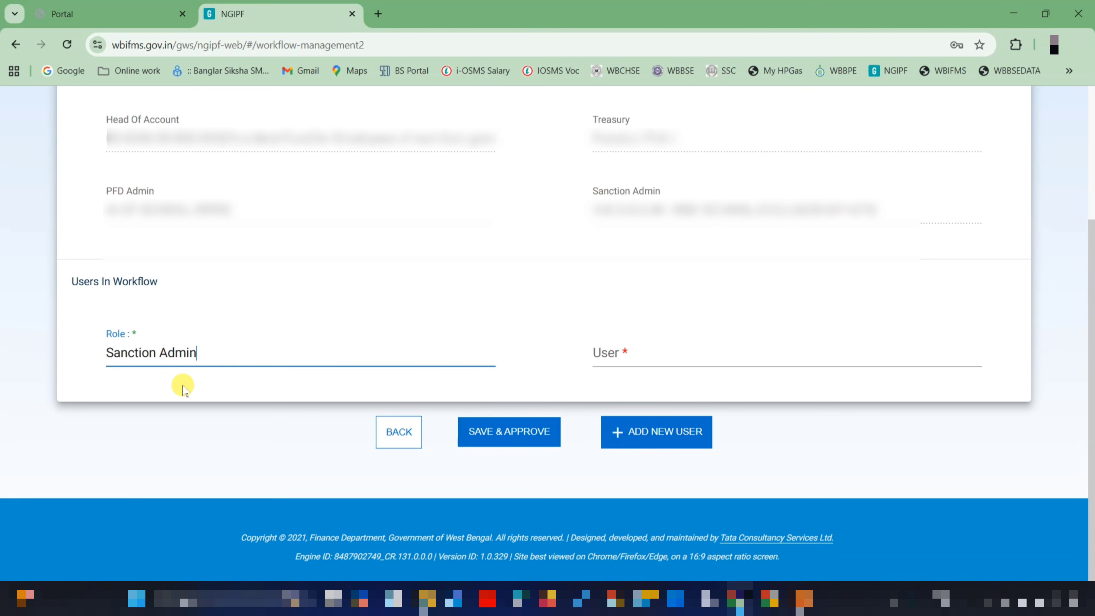
left_click(705, 351)
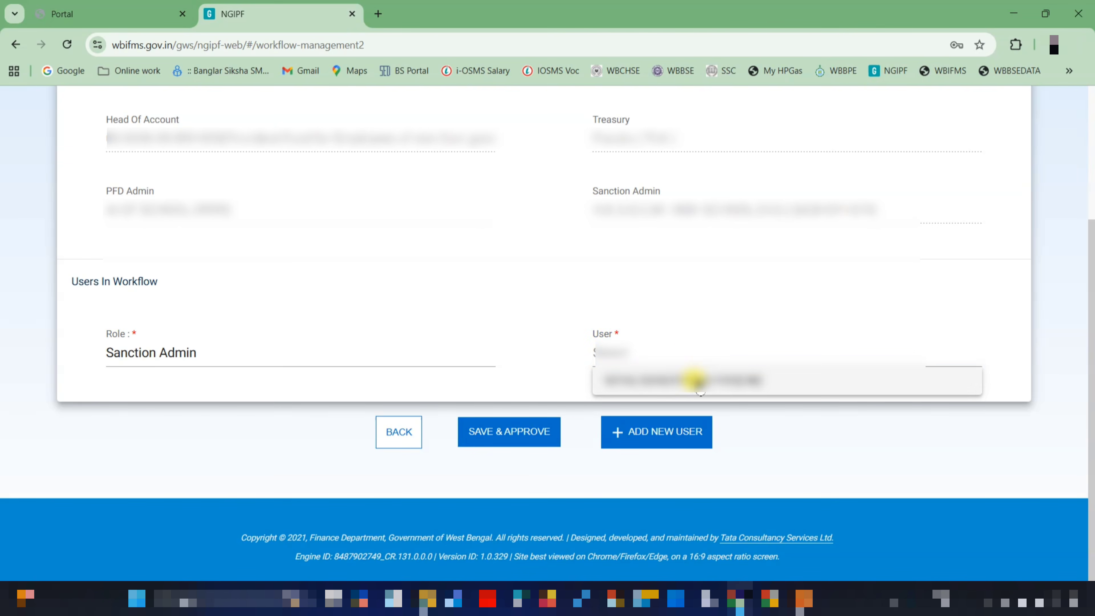
left_click(696, 379)
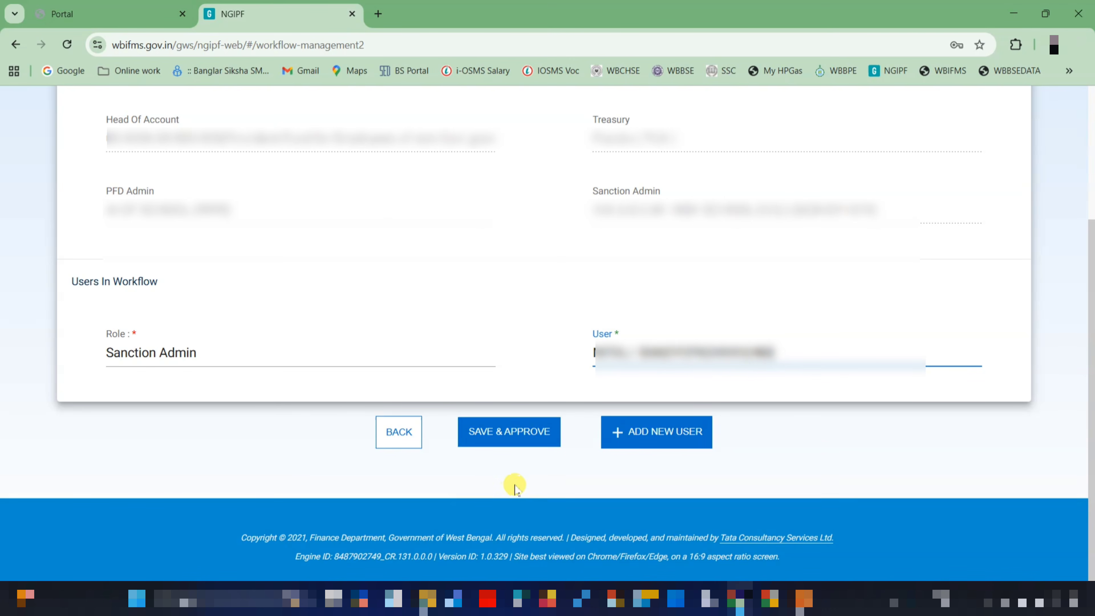
left_click(503, 437)
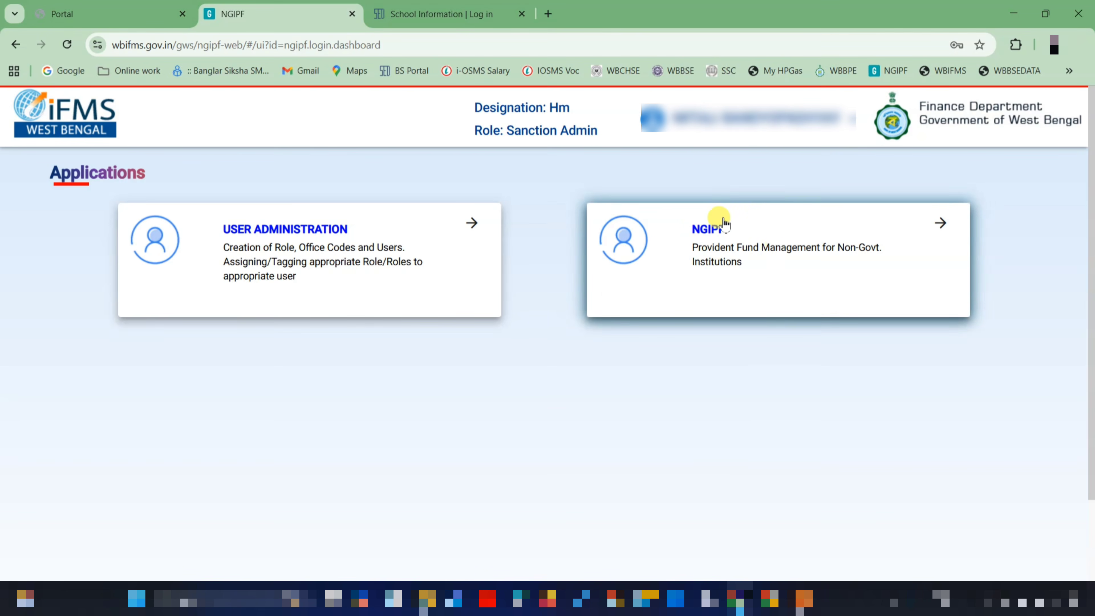
Step: Open NGIPF Workflow-Management again and add a new workflow for Own Office with the Family and Nominee Processing functionality
left_click(733, 259)
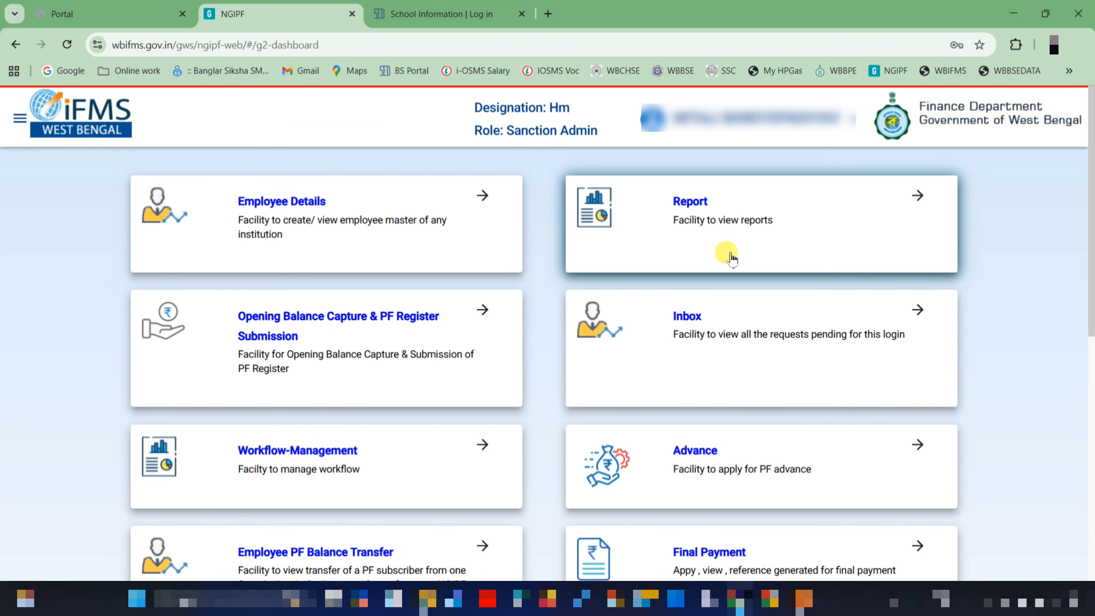
left_click(280, 460)
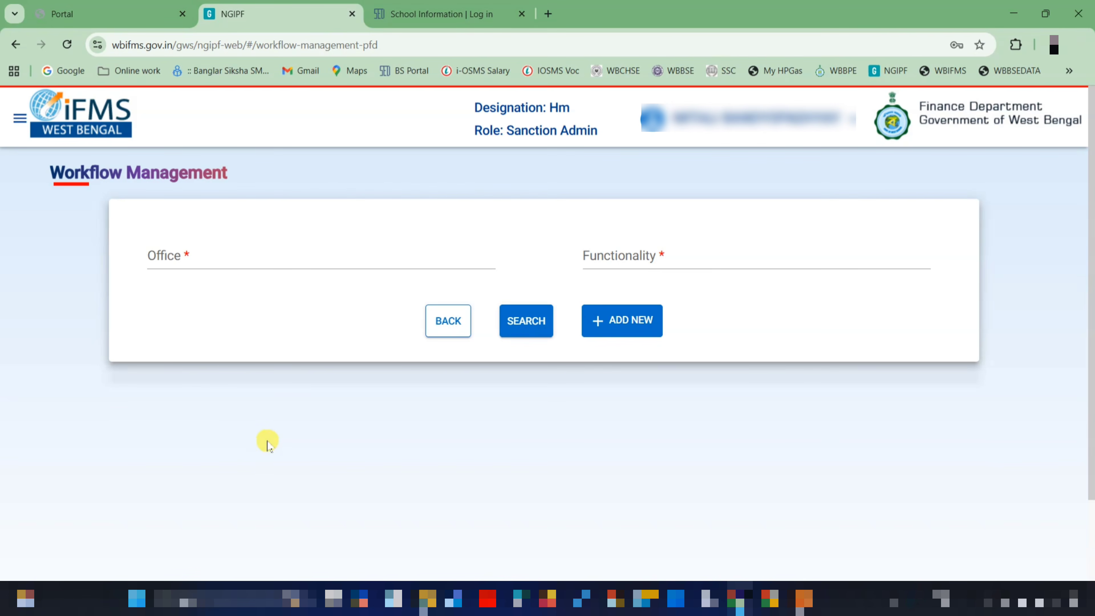
left_click(210, 254)
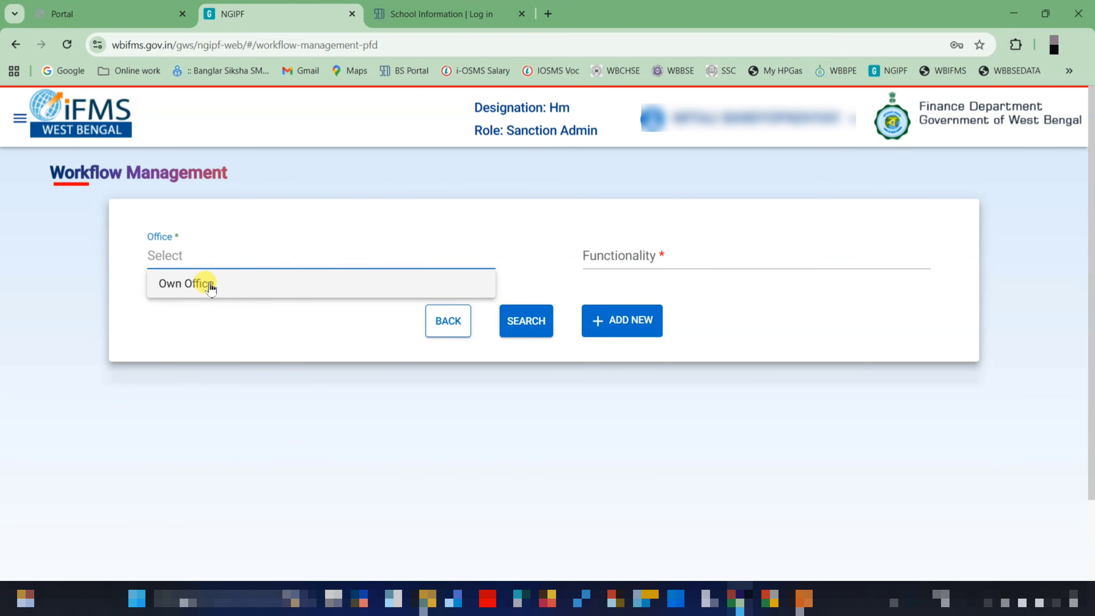
left_click(209, 285)
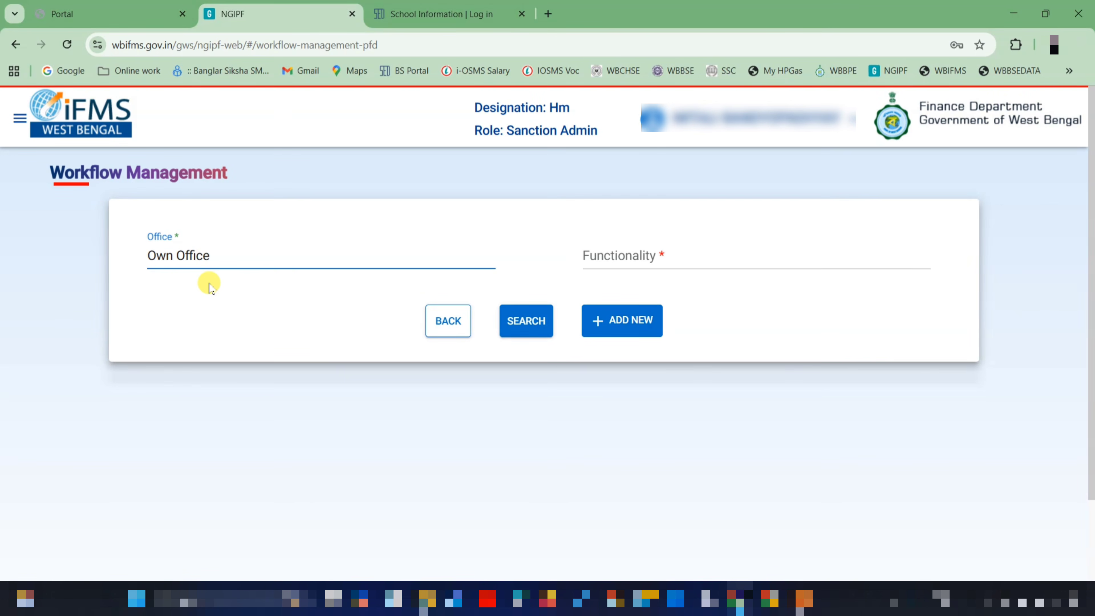
left_click(671, 260)
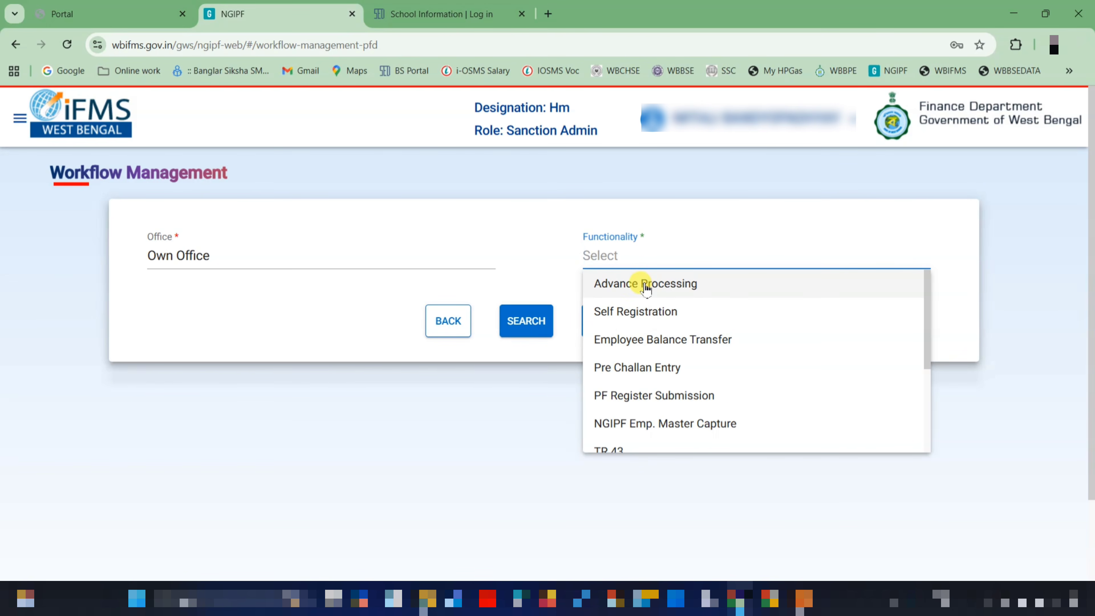
scroll(646, 289, "down", 4)
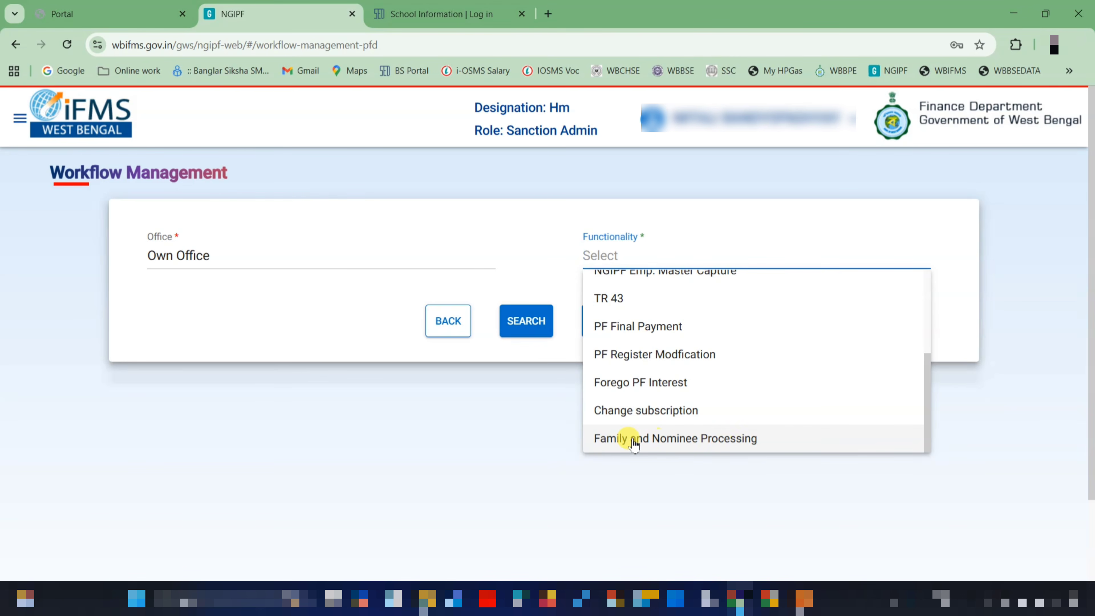
left_click(659, 438)
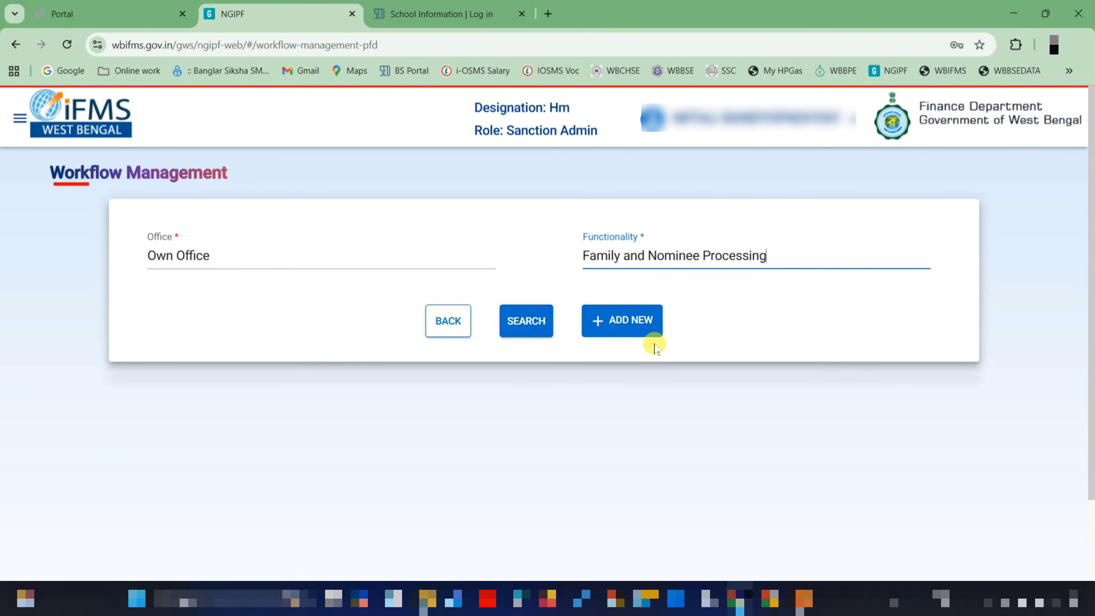
left_click(640, 327)
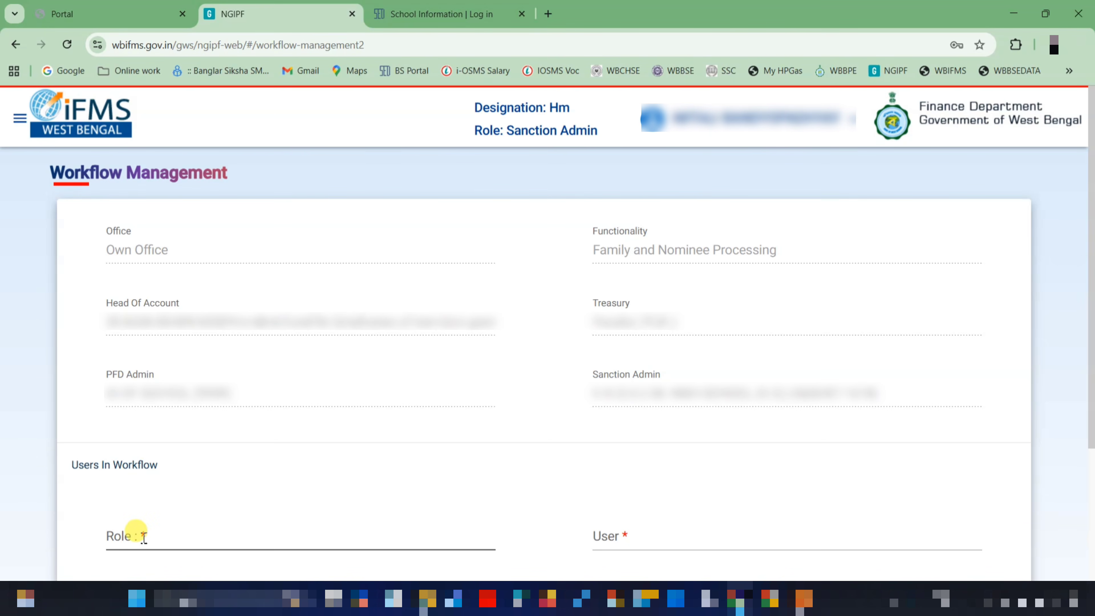
Step: Assign the Sanction Admin role and its listed user to the Family and Nominee Processing workflow, and save and approve it
left_click(164, 535)
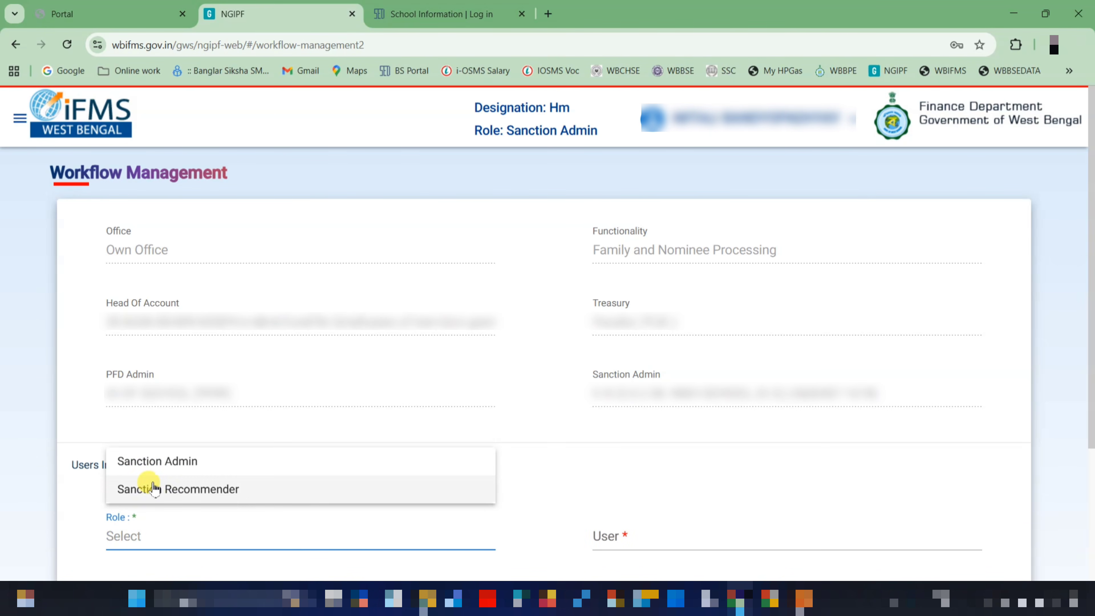
left_click(149, 466)
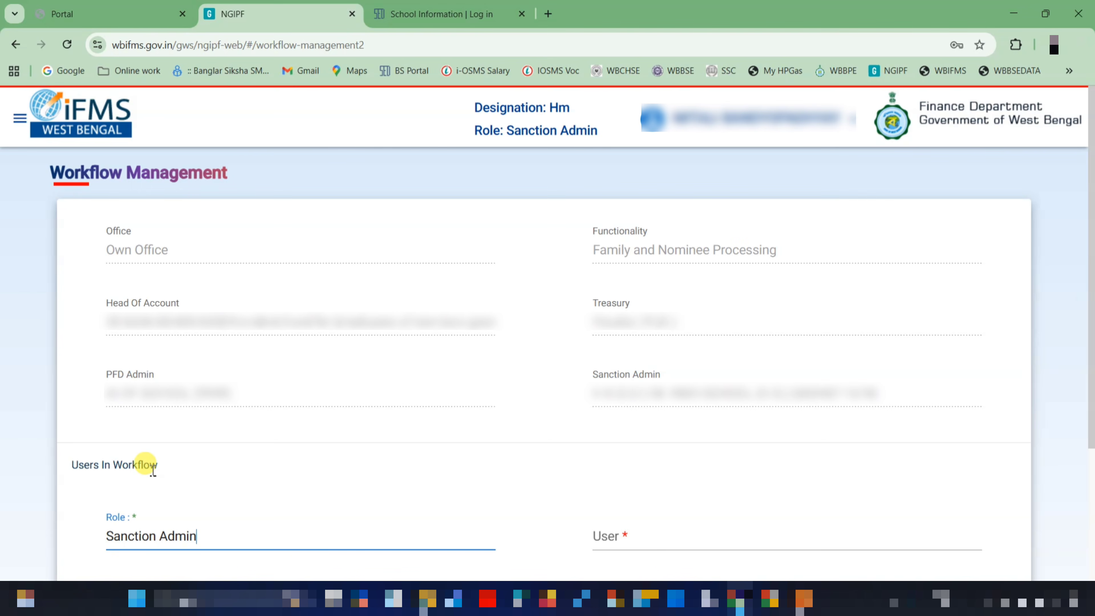
left_click(677, 541)
left_click(668, 563)
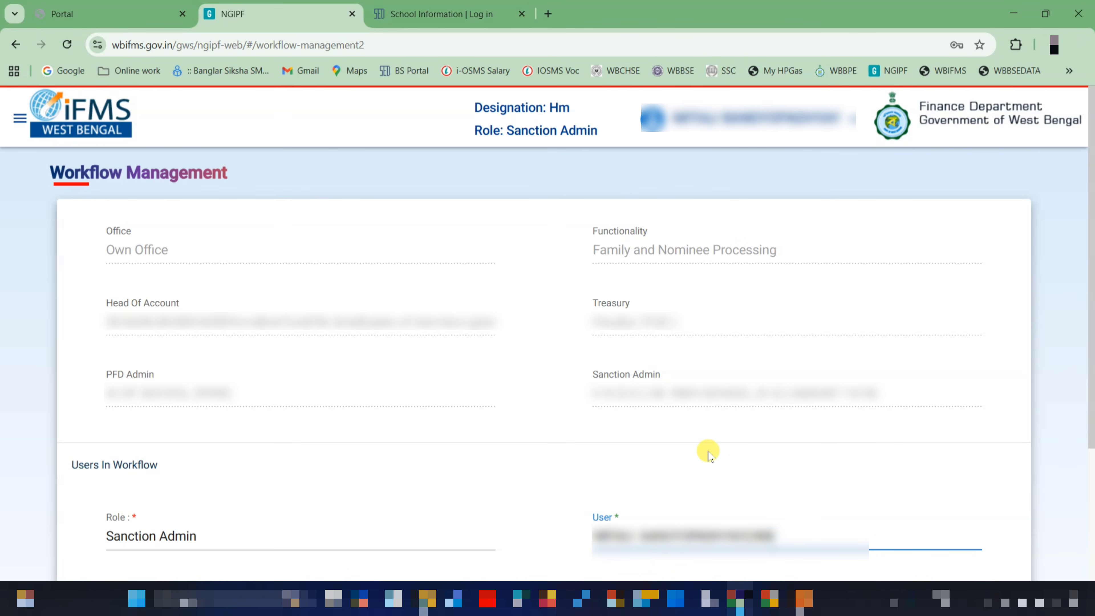
scroll(707, 453, "down", 3)
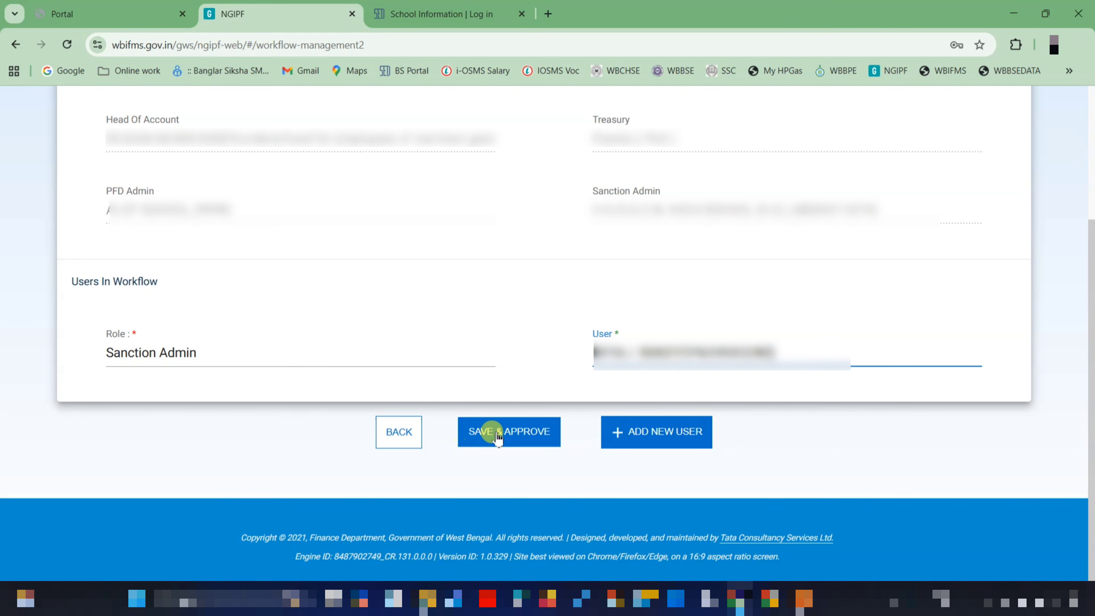
left_click(539, 433)
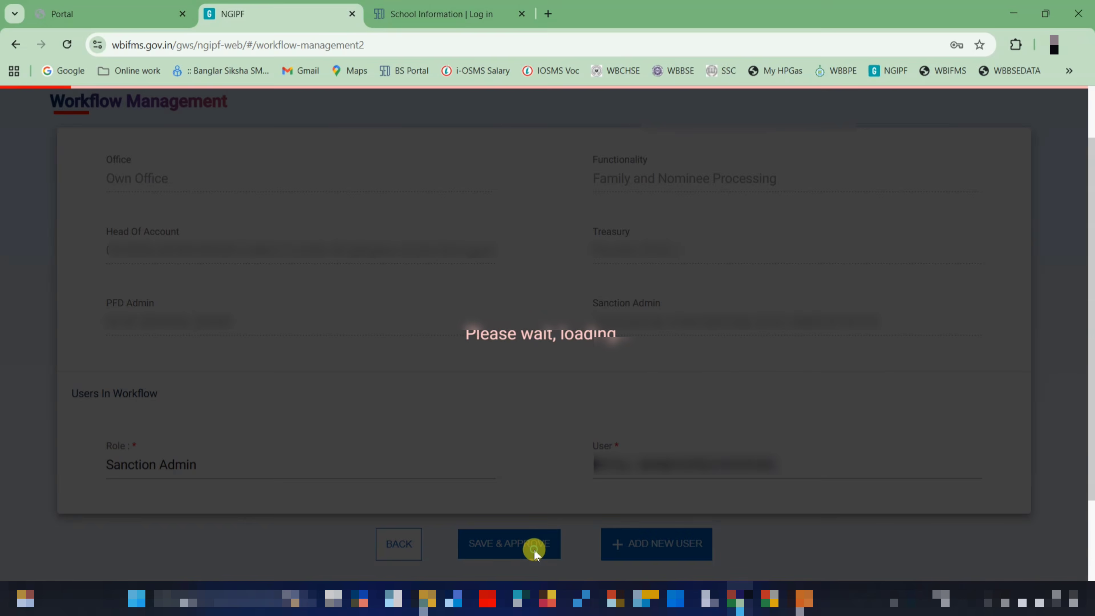